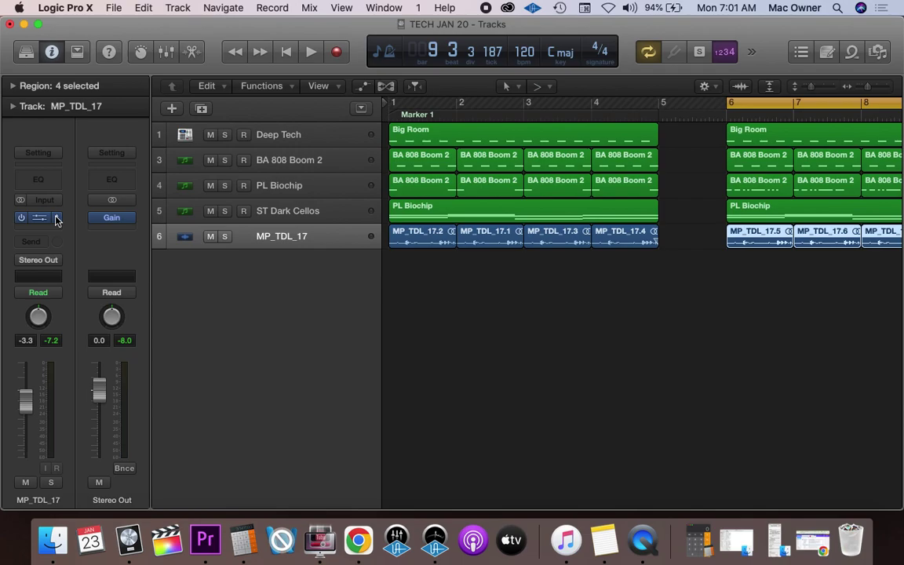
Step: Set the audio effect on the MP_TDL_17 track to the stereo Space Designer reverb
click(56, 220)
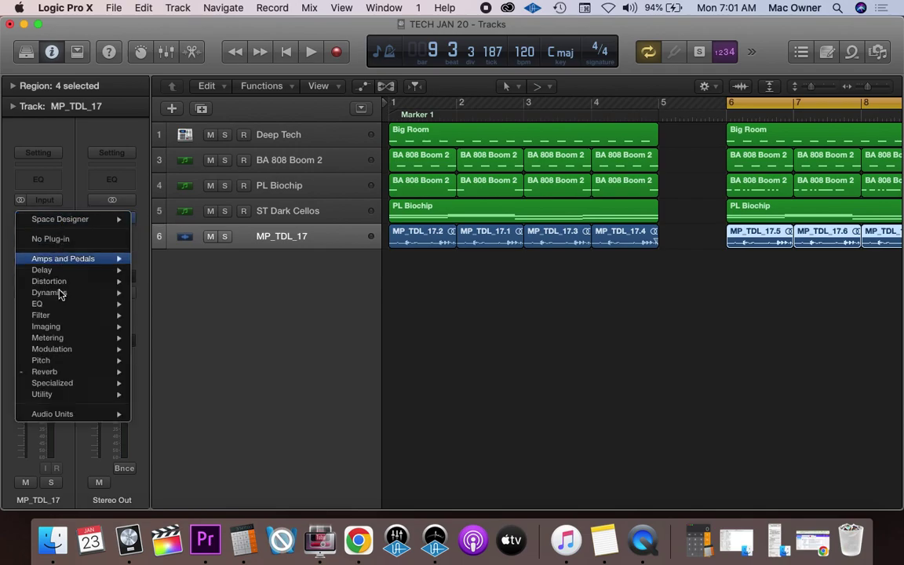
mouse_move(61, 370)
mouse_move(166, 407)
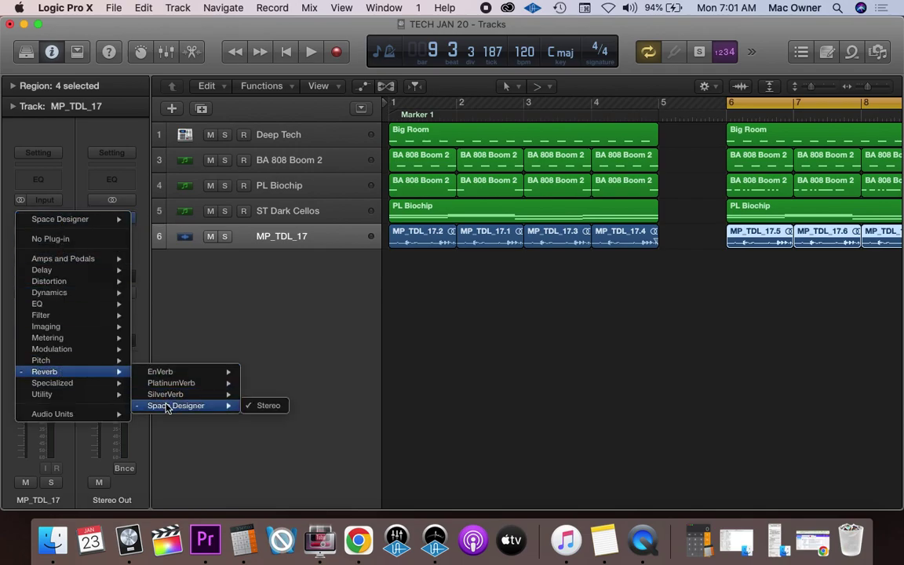
click(259, 408)
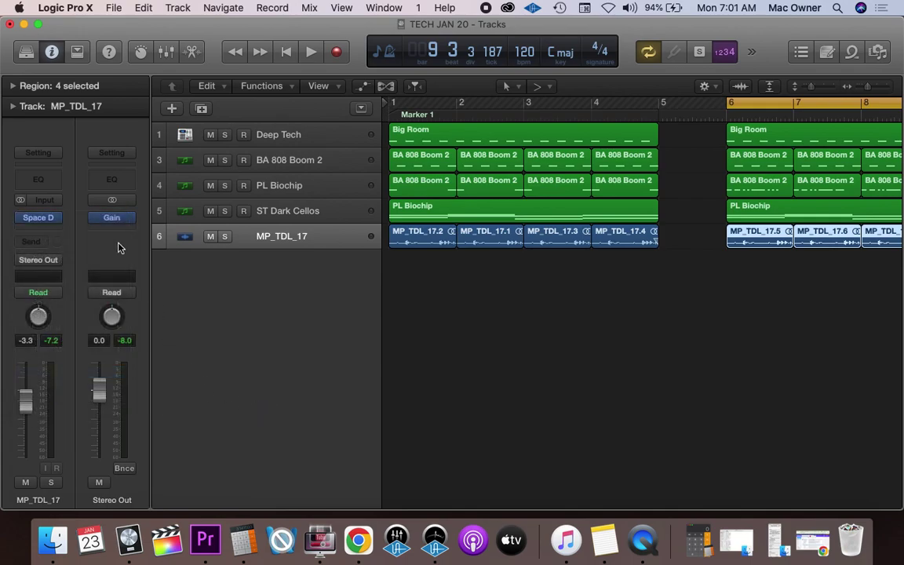
Step: Load the small-space hall preset 0.6s Short Snare Hall into Space Designer on the MP_TDL_17 track
click(37, 217)
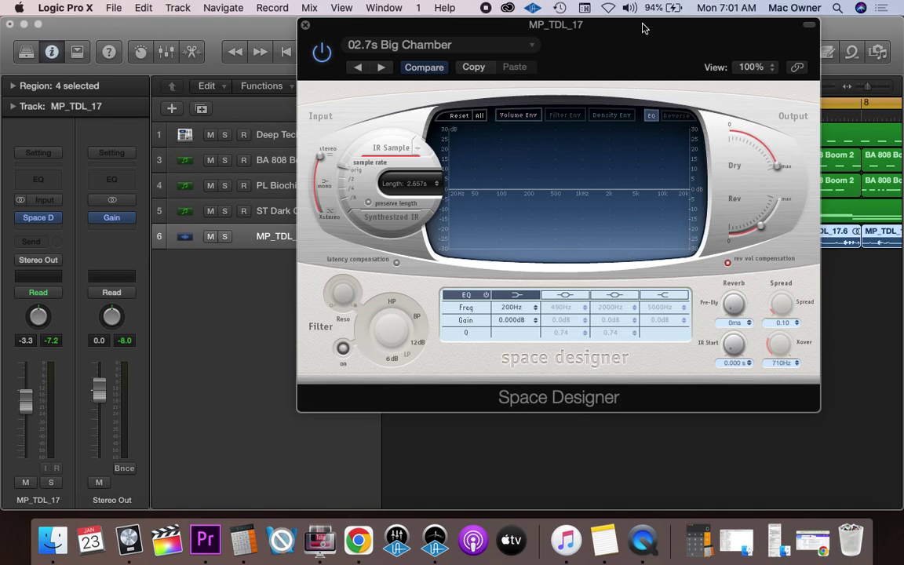
click(475, 43)
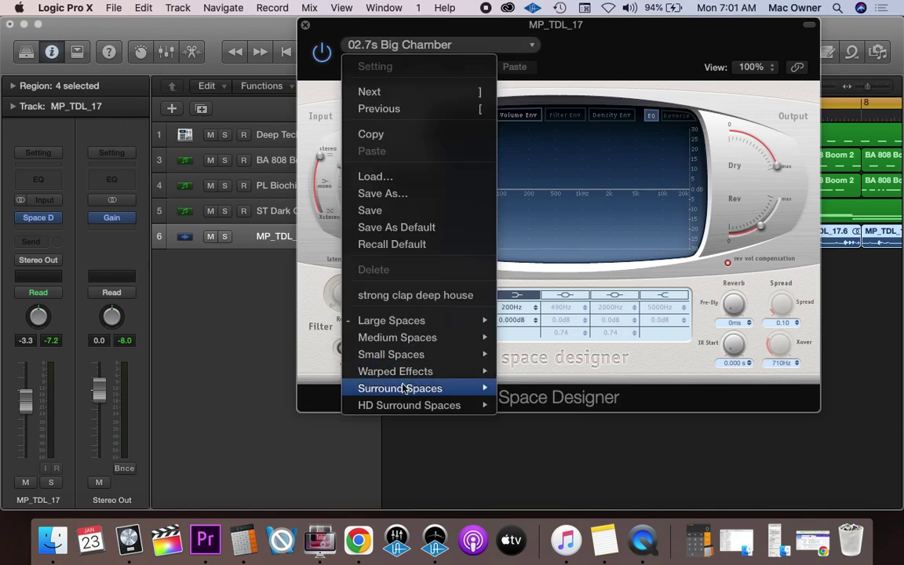
mouse_move(436, 354)
mouse_move(527, 371)
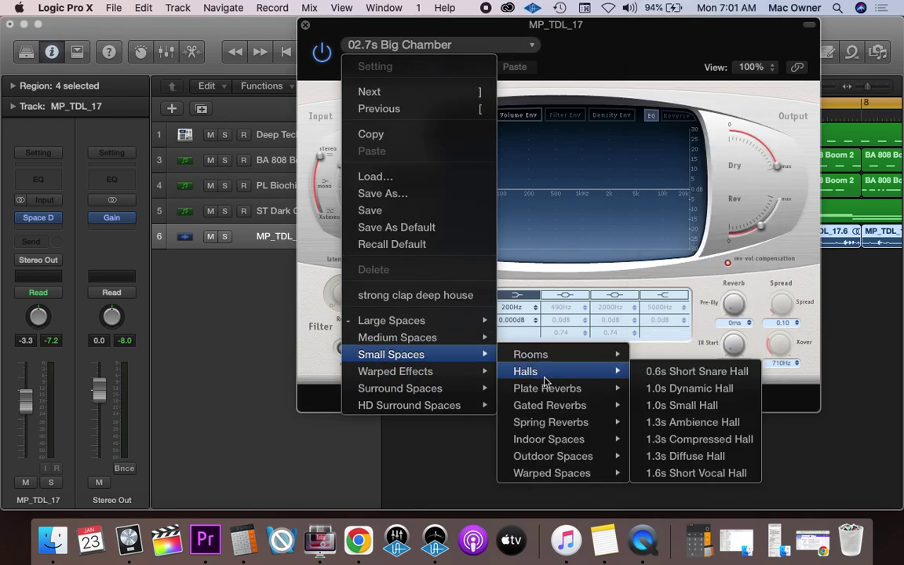
click(666, 375)
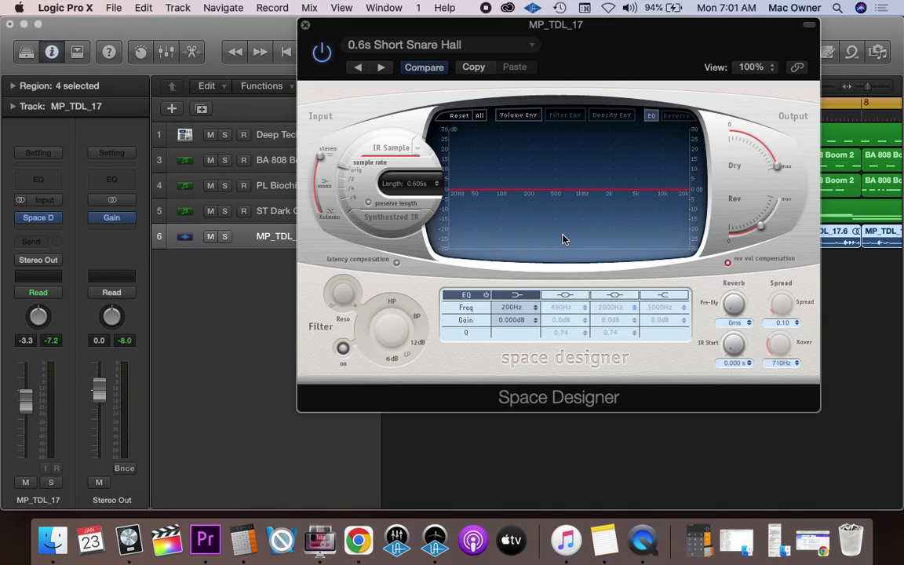
Step: Enable Space Designer's built-in EQ with the low shelf at 170 Hz and -24 dB, and close the plug-in window
click(653, 116)
click(651, 116)
mouse_move(463, 211)
mouse_down()
mouse_move(448, 238)
mouse_move(416, 259)
mouse_move(458, 286)
mouse_up()
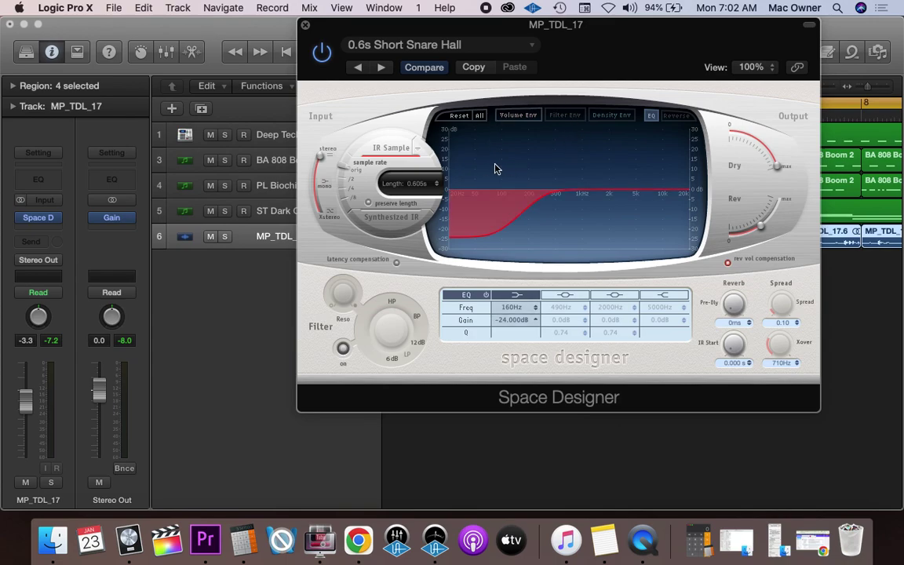
click(650, 117)
drag(528, 210, 531, 256)
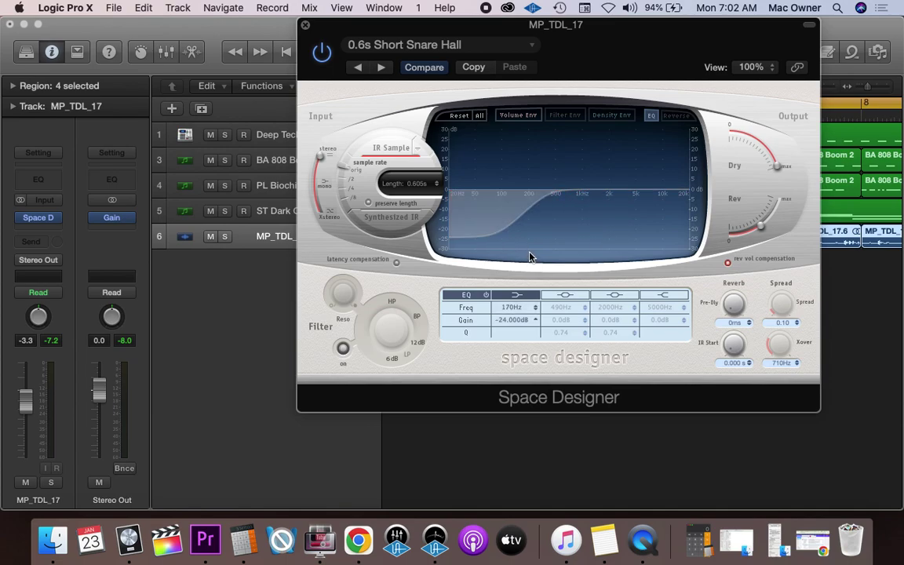
click(644, 116)
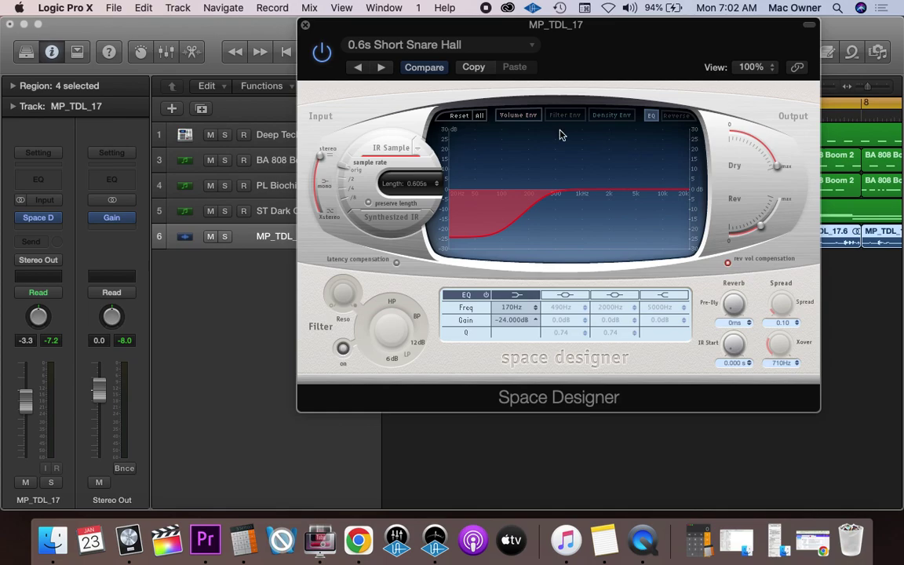
click(305, 28)
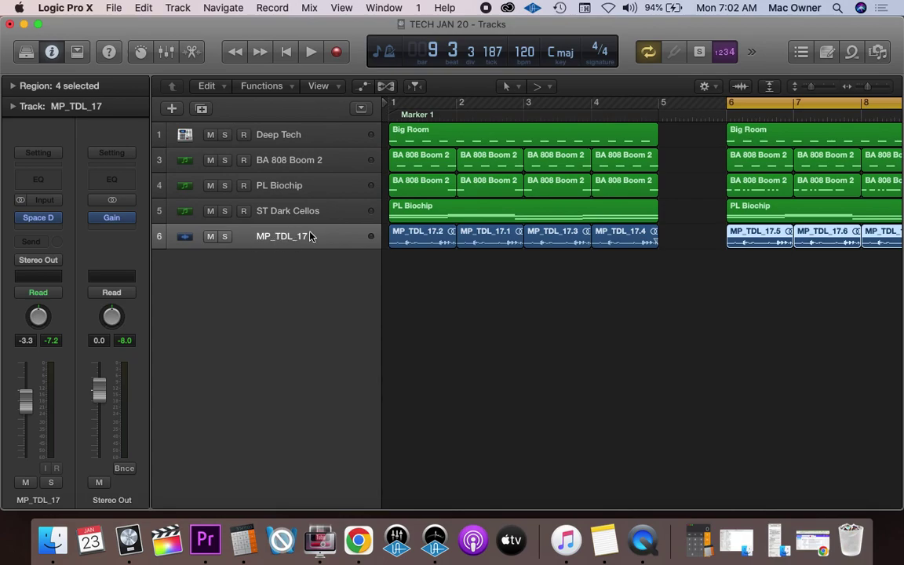
Step: Add a send from the MP_TDL_17 track to the unused Bus 10
click(45, 241)
mouse_move(48, 305)
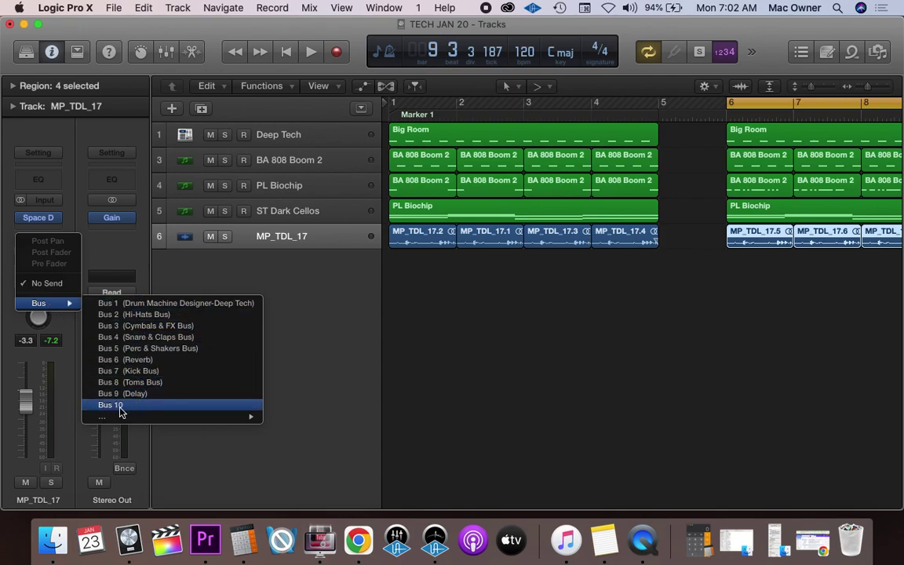
click(131, 408)
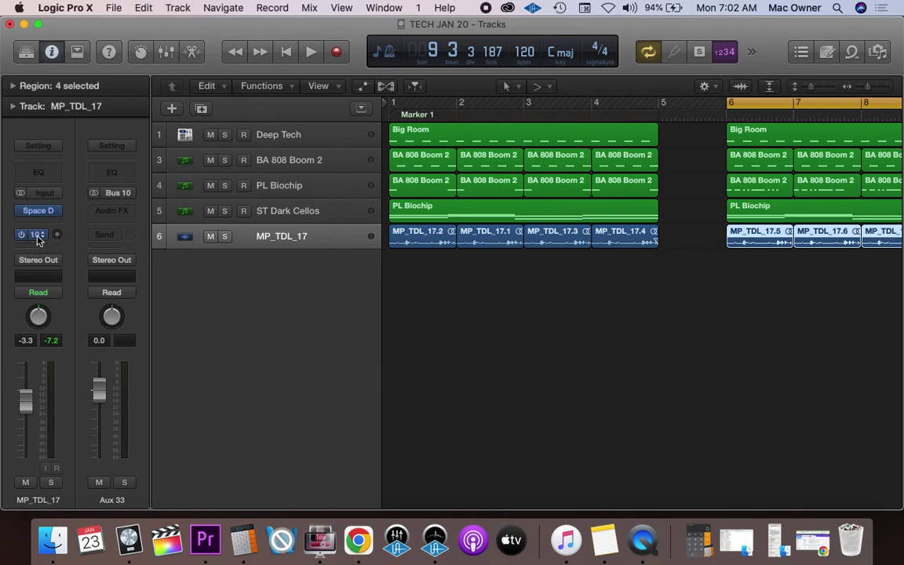
Step: Insert a stereo Space Designer reverb on the Bus 10 aux channel, keeping its default settings
click(122, 208)
mouse_move(142, 369)
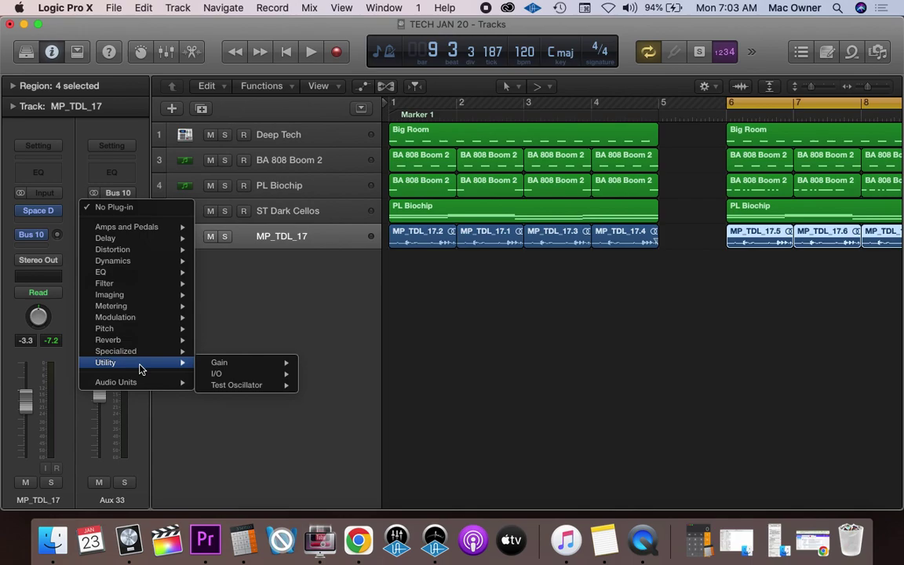
mouse_move(122, 340)
mouse_move(262, 375)
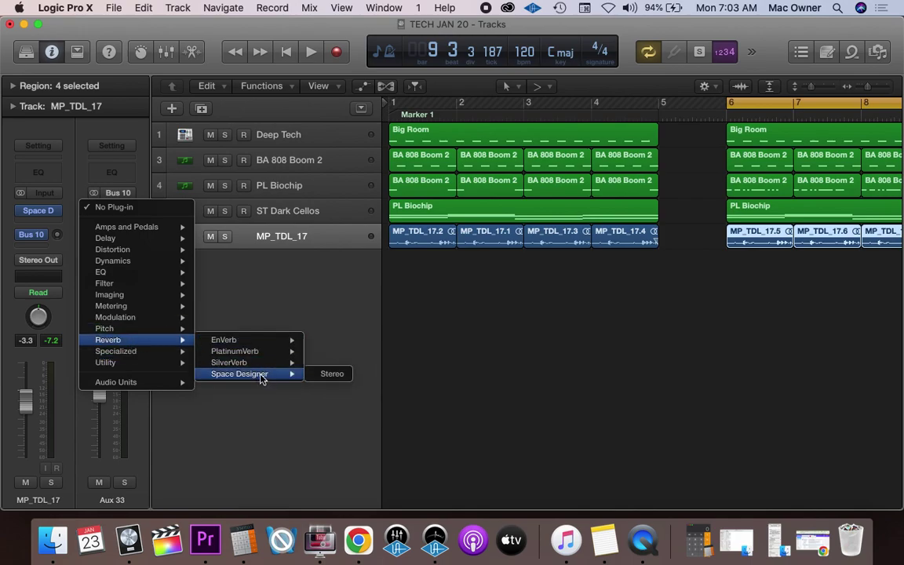
click(335, 374)
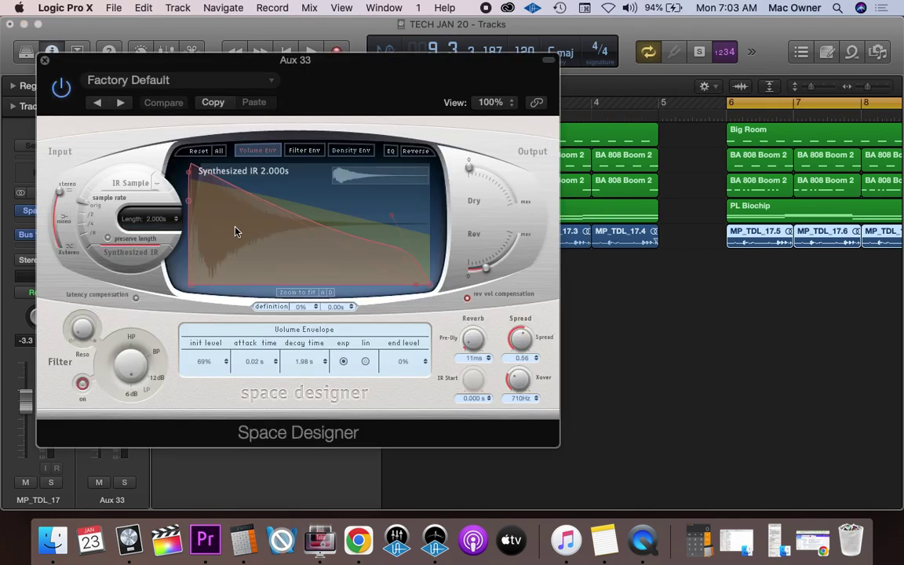
click(44, 61)
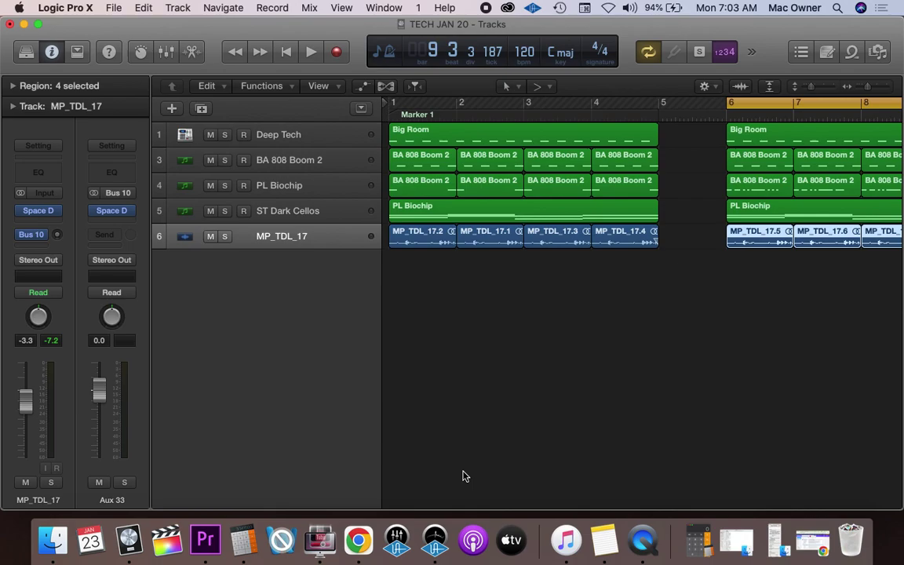
Step: Open the mixer at full size and rename the Bus 10 aux channel to REV
key(x)
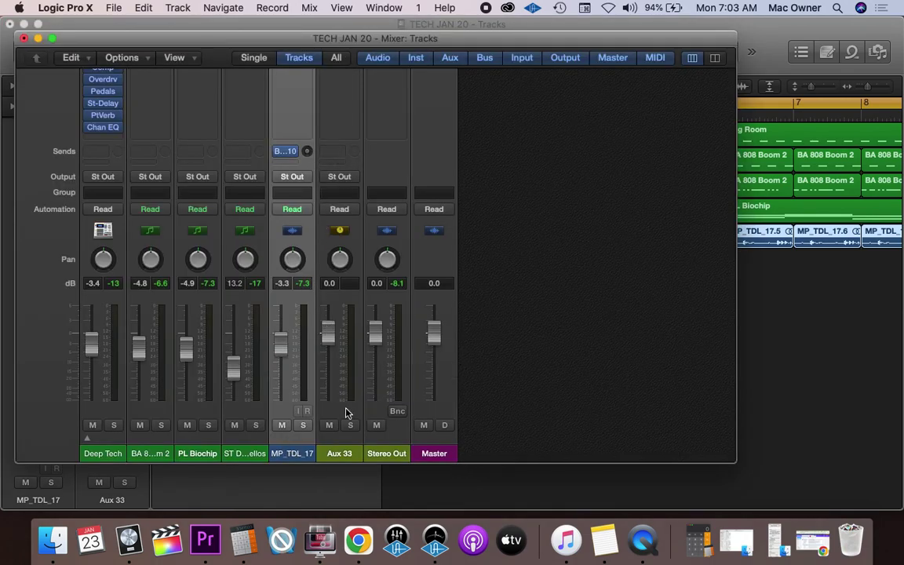
click(52, 37)
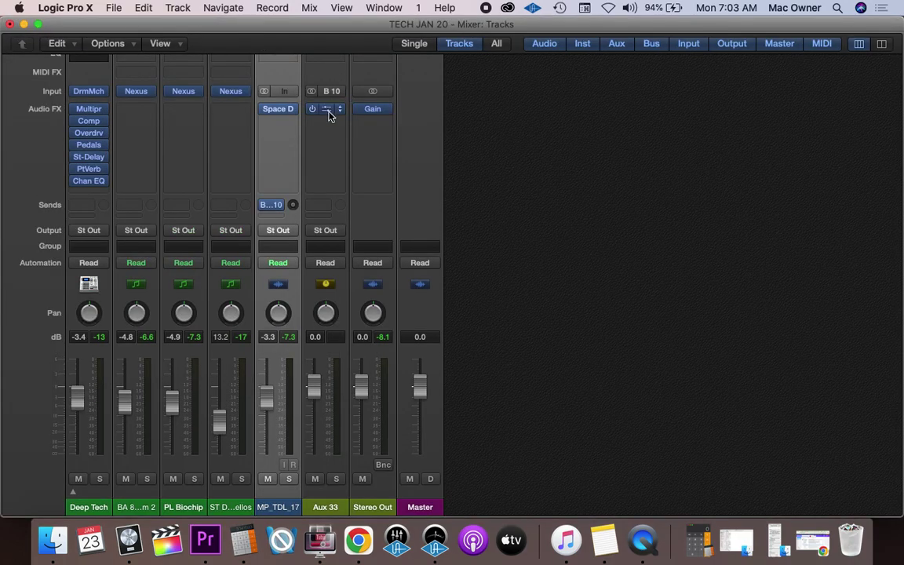
click(322, 509)
text(REVERB)
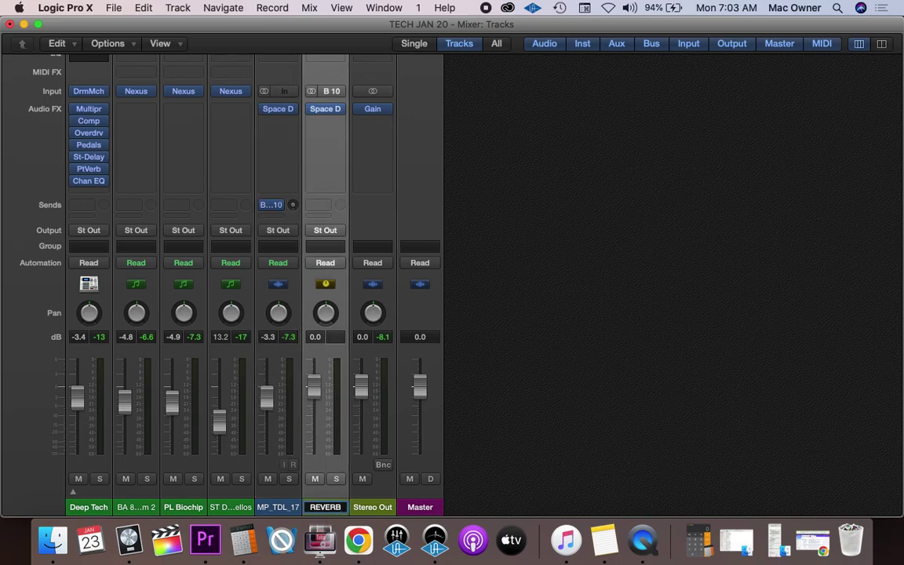
key(BackSpace)
key(BackSpace)
key(BackSpace)
key(Return)
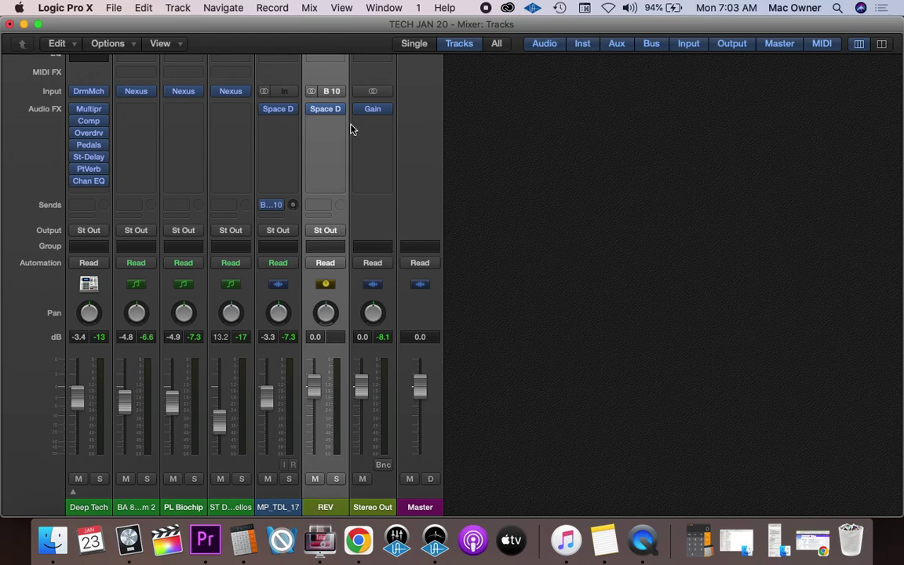
Step: Insert a stereo Channel EQ after Space Designer on the REV aux channel
mouse_move(325, 113)
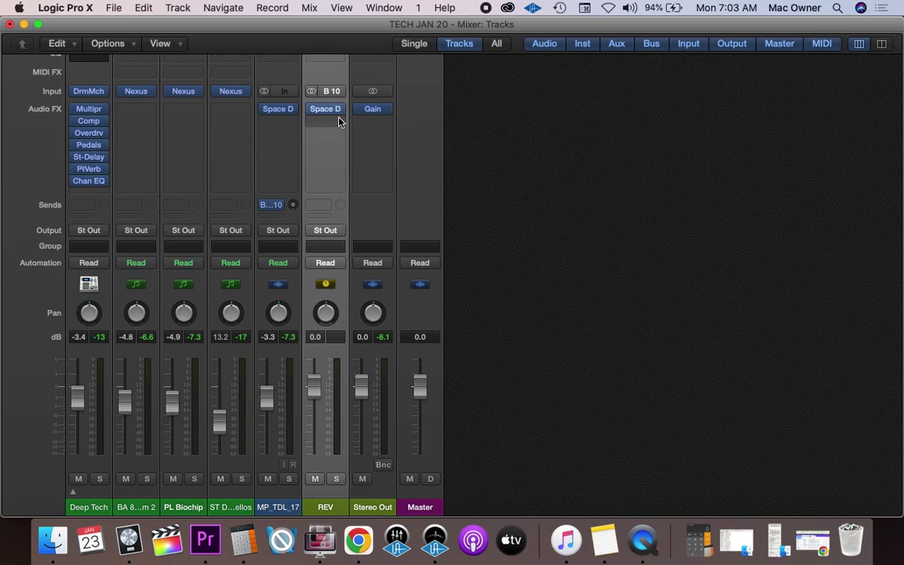
click(338, 123)
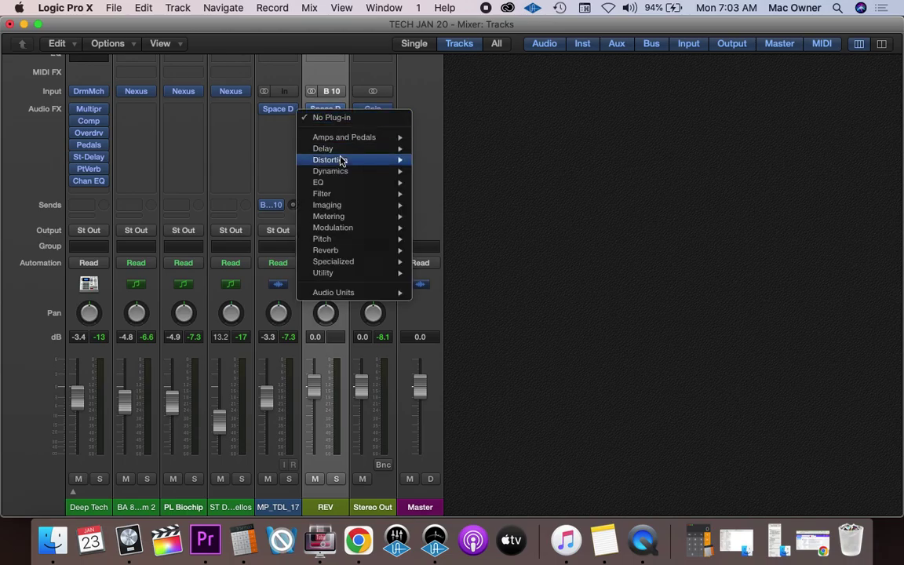
mouse_move(345, 182)
mouse_move(459, 183)
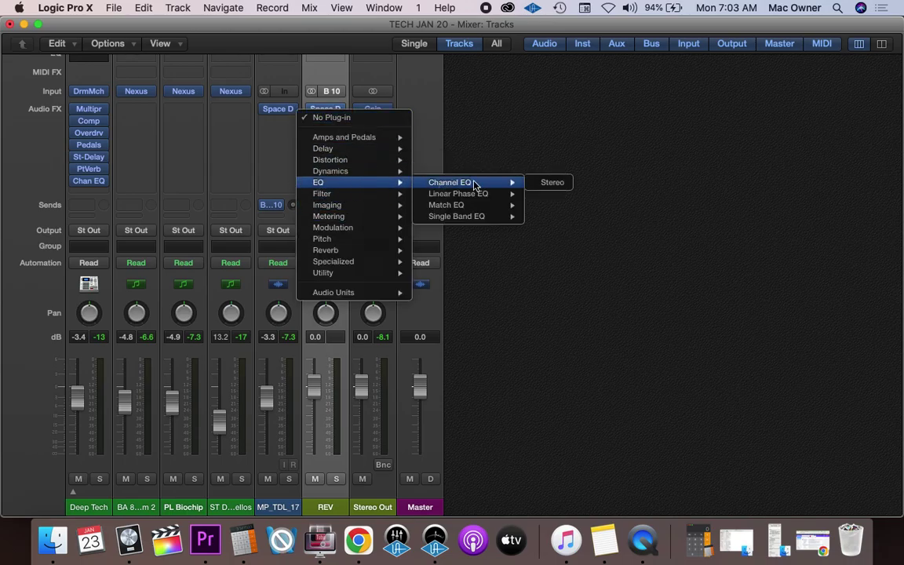
click(551, 183)
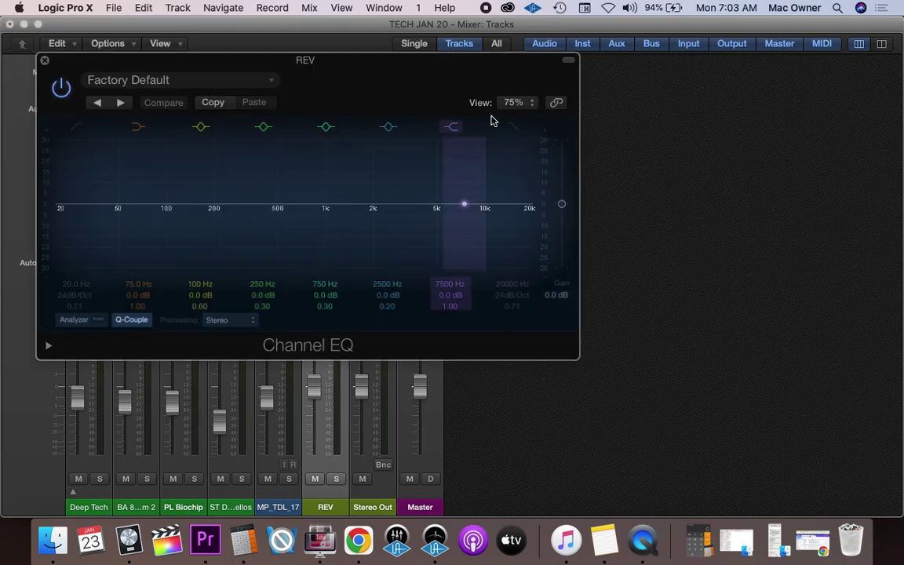
Step: Enable the Channel EQ's low cut at about 164 Hz and its high cut at about 3200 Hz
click(74, 124)
drag(71, 264, 229, 264)
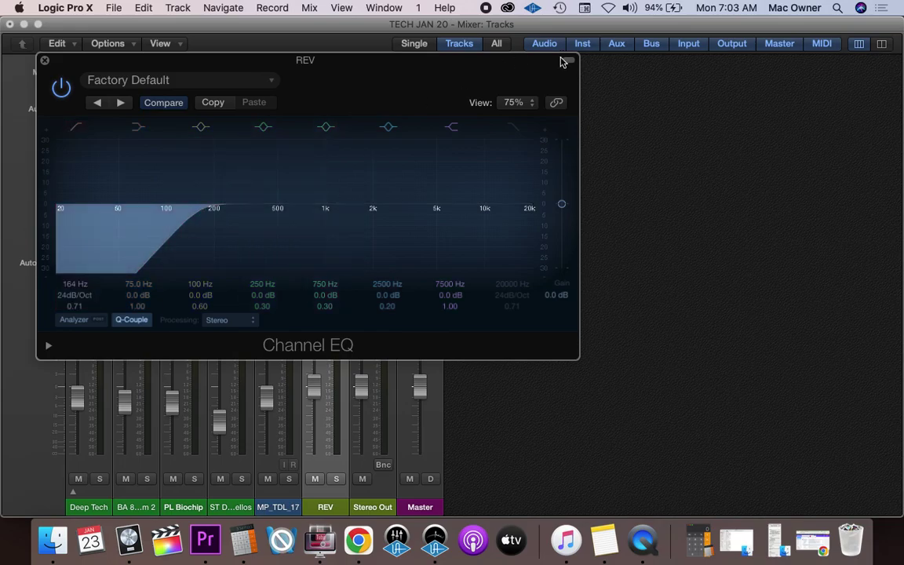
click(513, 127)
drag(531, 212, 395, 210)
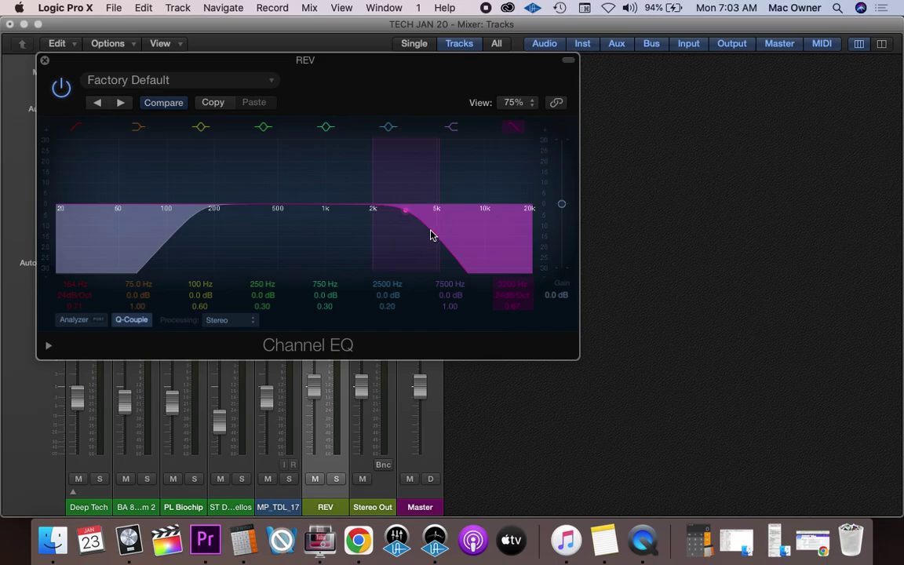
click(45, 60)
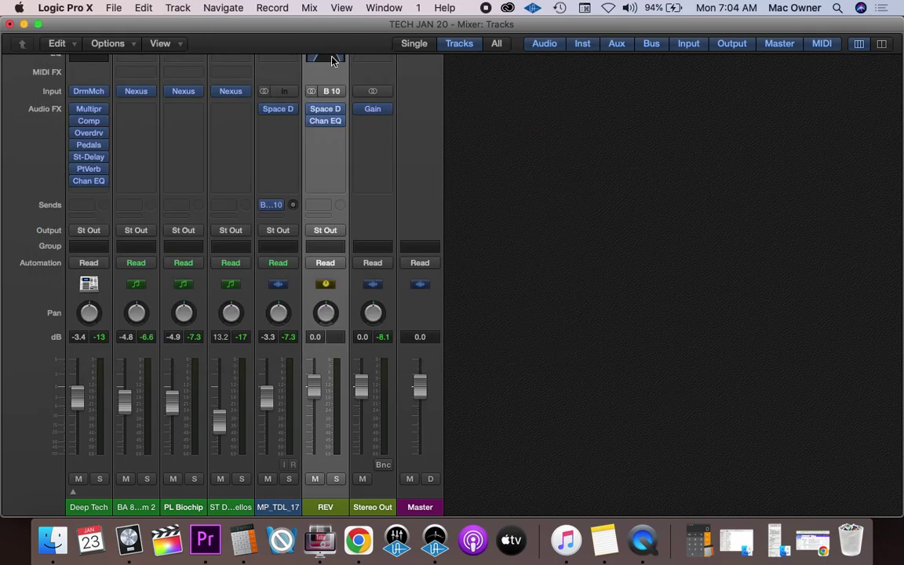
Step: Return to the arrangement and add a send from the ST Dark Cellos track to Bus 10 (REV)
mouse_move(331, 112)
click(24, 24)
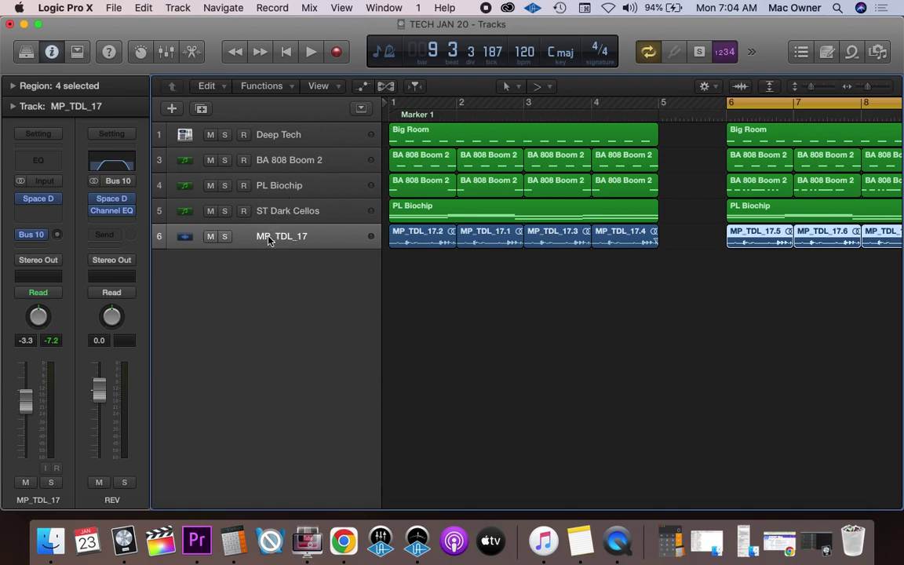
click(266, 210)
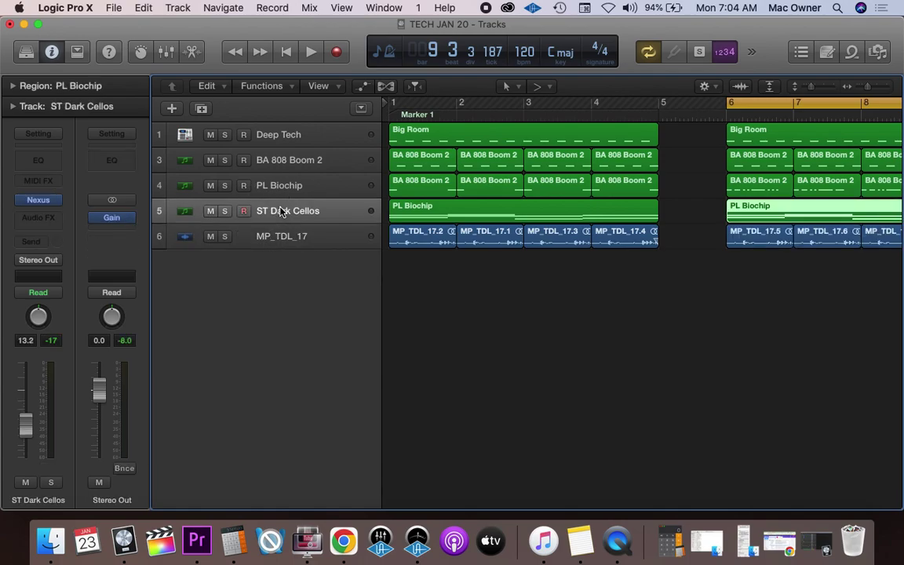
click(55, 222)
click(3, 191)
click(44, 245)
mouse_move(56, 303)
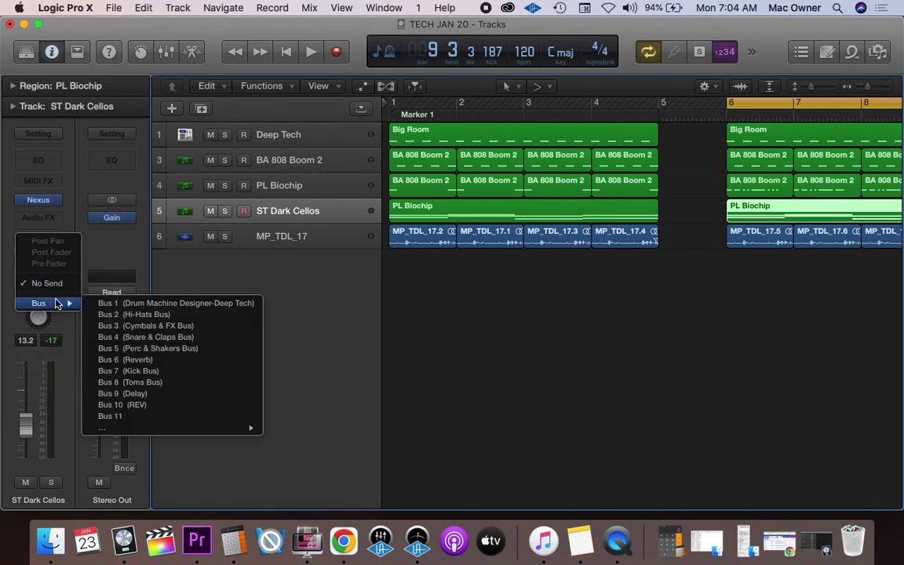
click(143, 412)
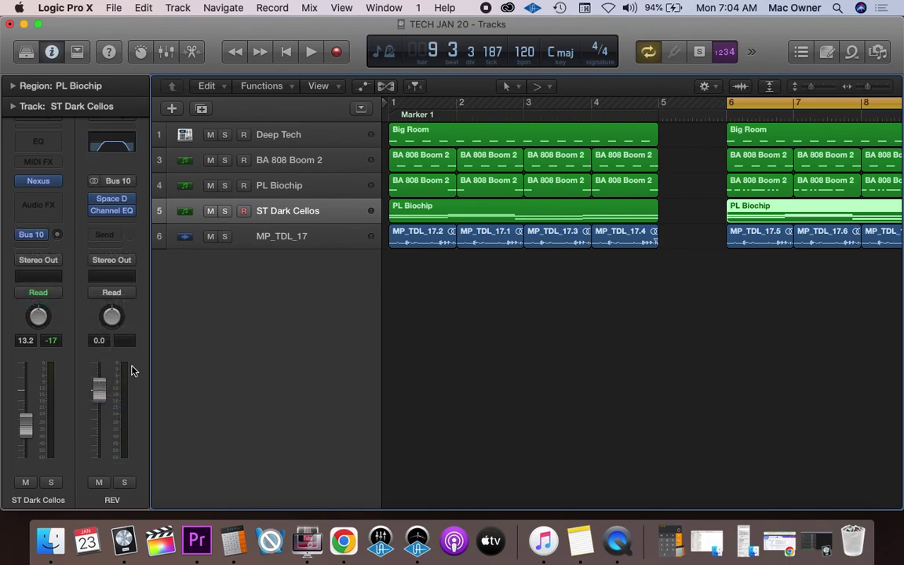
Step: Review the Space Designer settings on the REV aux channel and select the MP_TDL_17 track
click(112, 201)
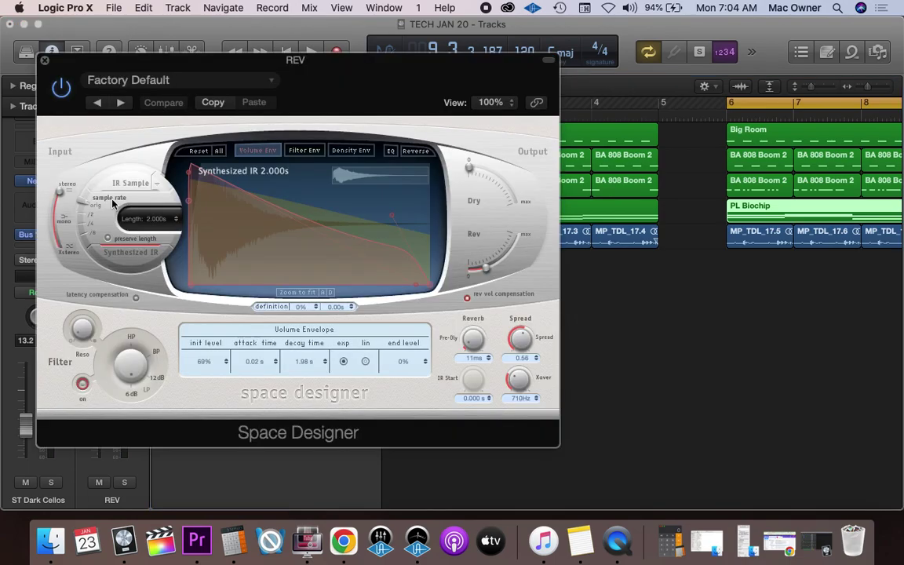
click(38, 54)
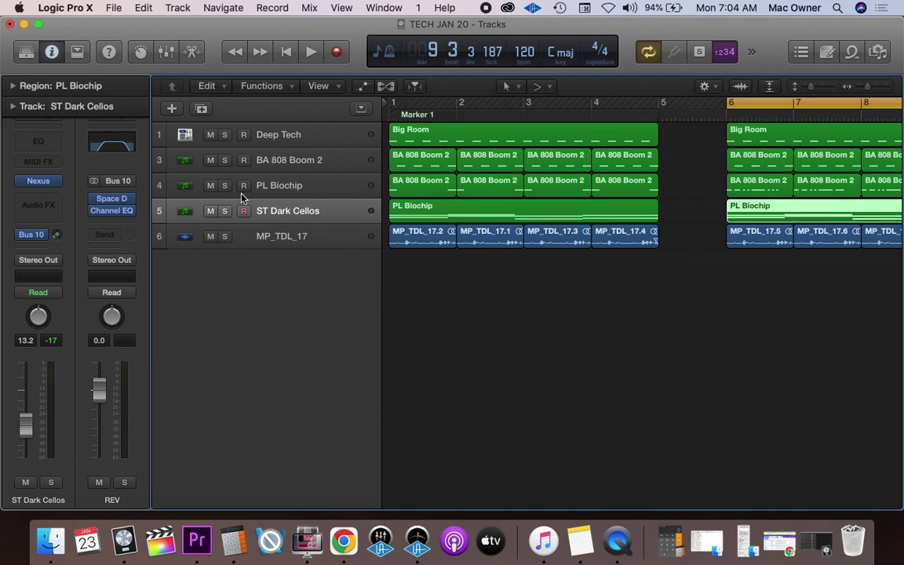
click(259, 236)
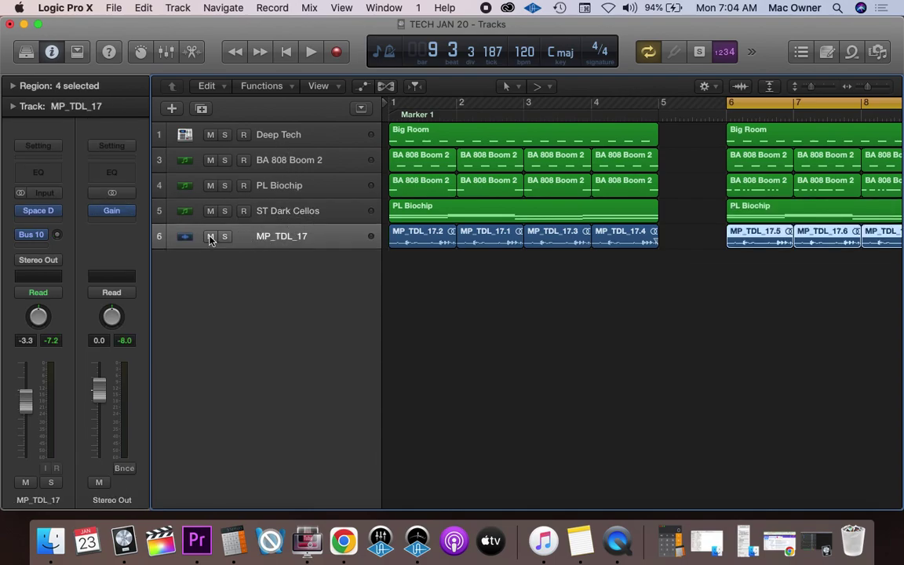
Step: Set the MP_TDL_17 track's Bus 10 send level to -10.2 dB and raise the ST Dark Cellos track's Bus 10 send
click(51, 234)
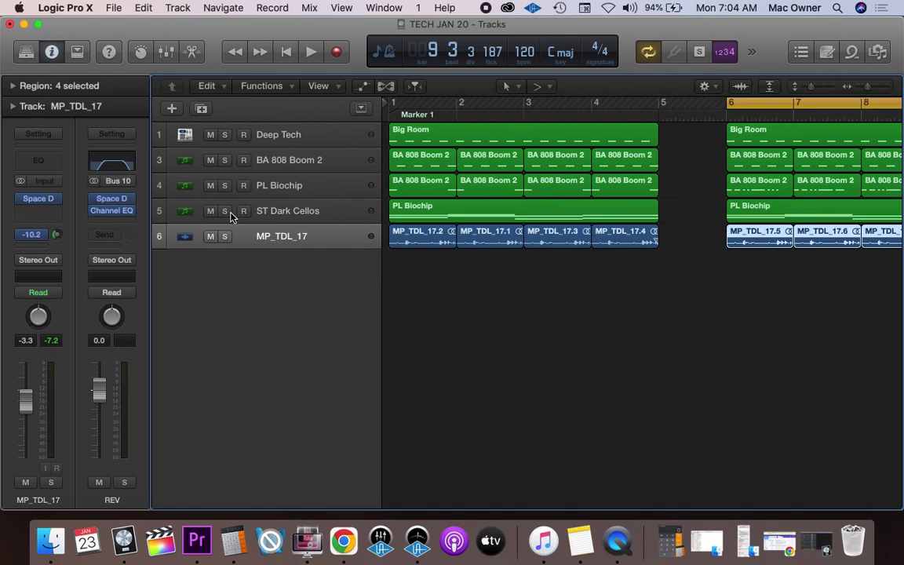
click(279, 210)
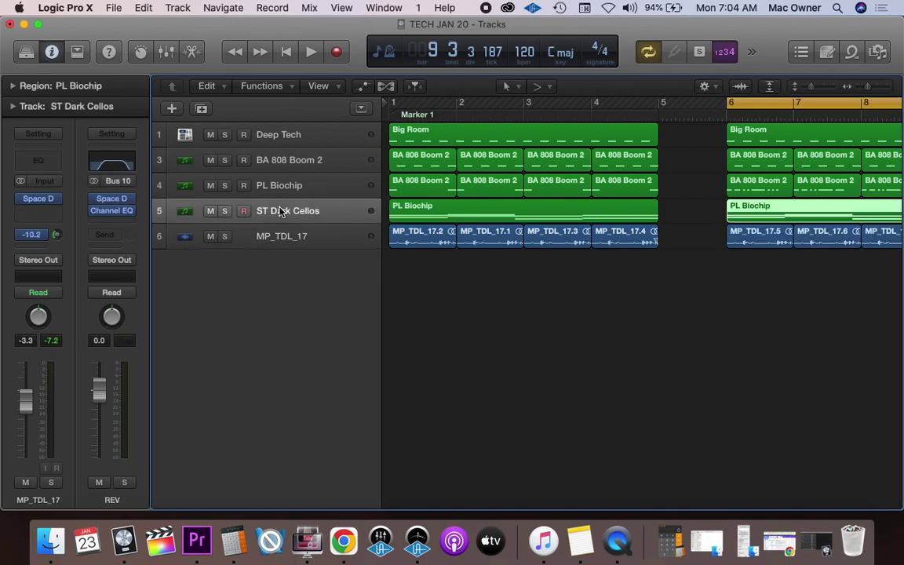
click(57, 235)
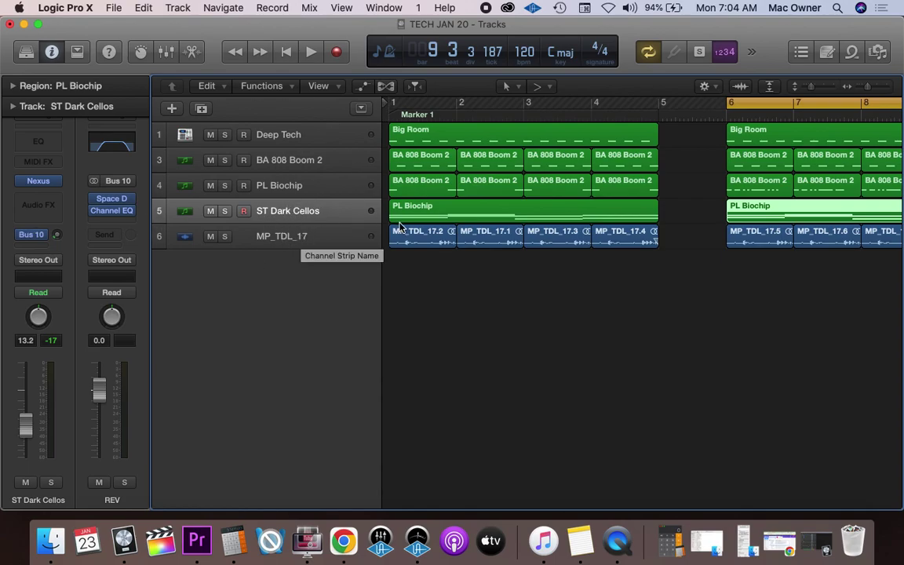
Step: Set the low-shelf EQ frequency in the MP_TDL_17 track's Space Designer to 130 Hz and close the plug-in
click(319, 241)
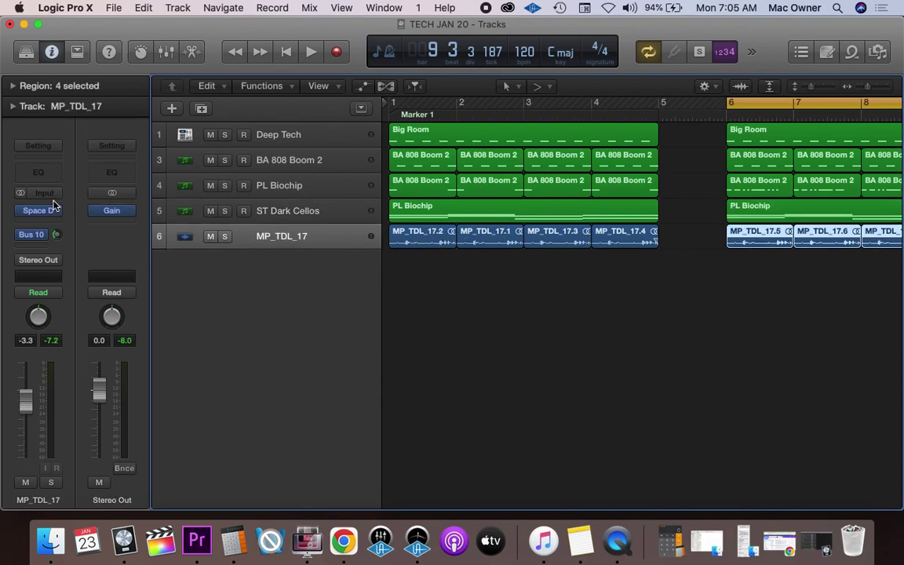
mouse_move(40, 212)
click(40, 212)
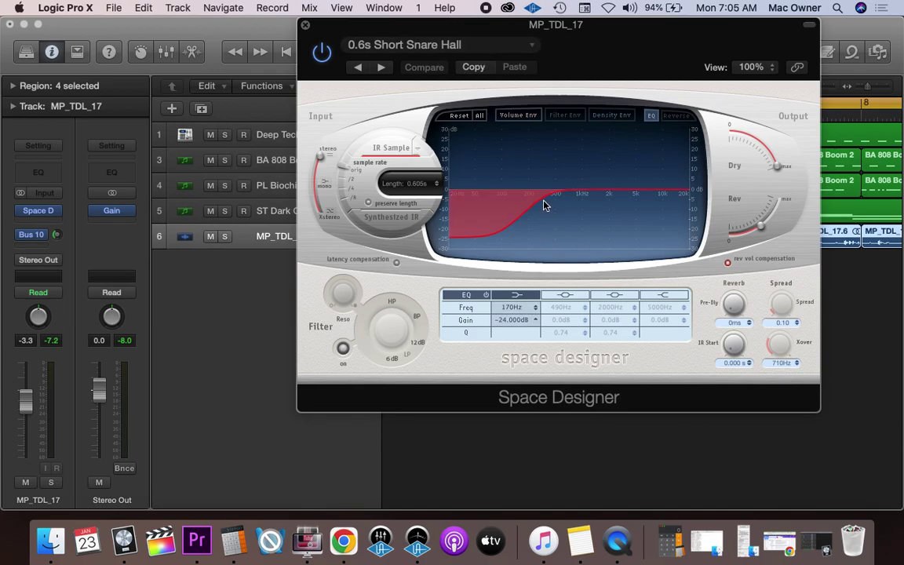
drag(539, 203, 531, 204)
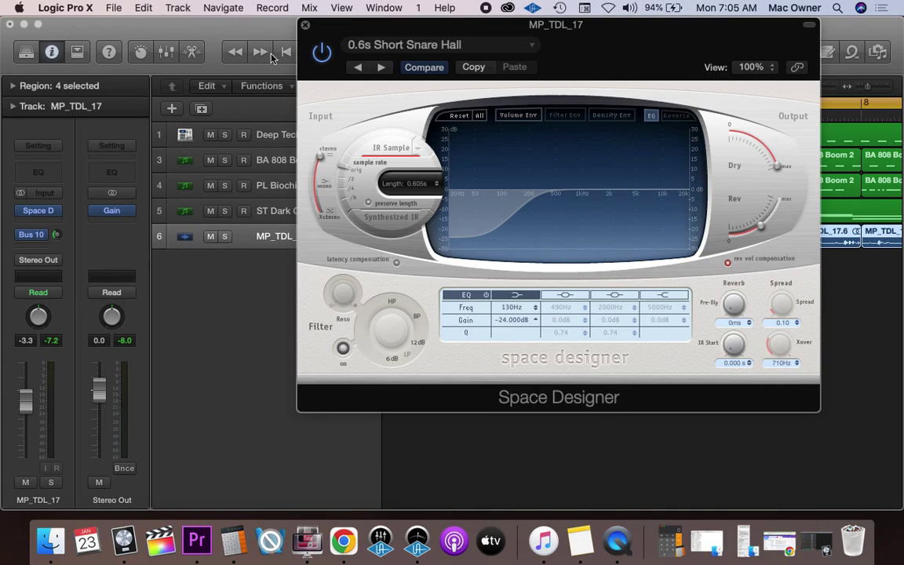
click(305, 29)
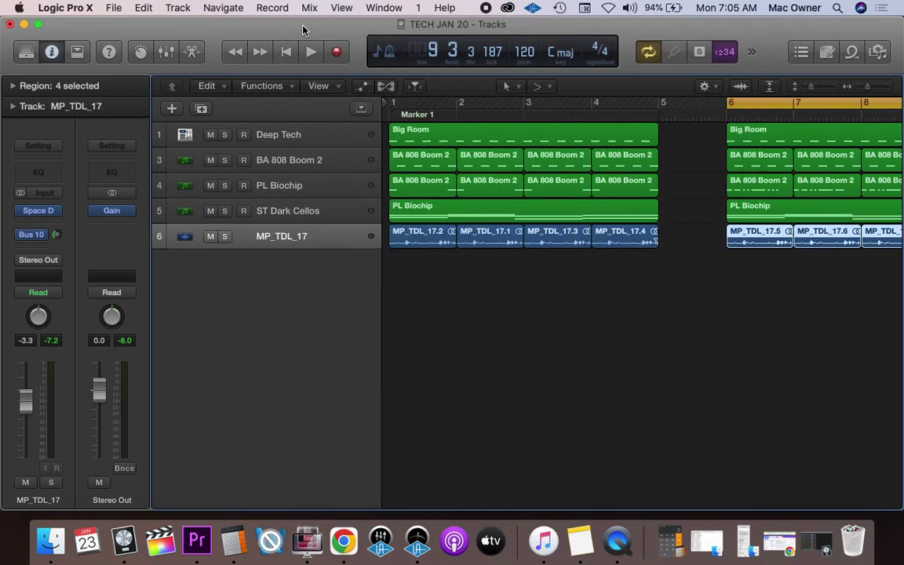